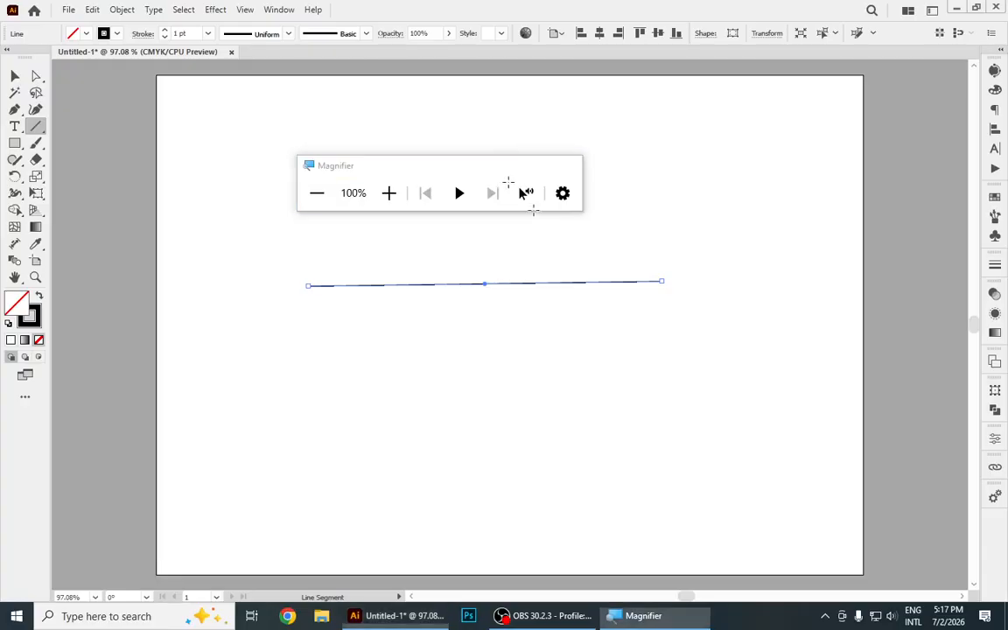
Step: Draw a second, near-horizontal line below the existing one and two steep lines crossing both near their ends
click(502, 166)
mouse_move(315, 433)
mouse_down()
mouse_move(665, 431)
mouse_move(683, 421)
mouse_up()
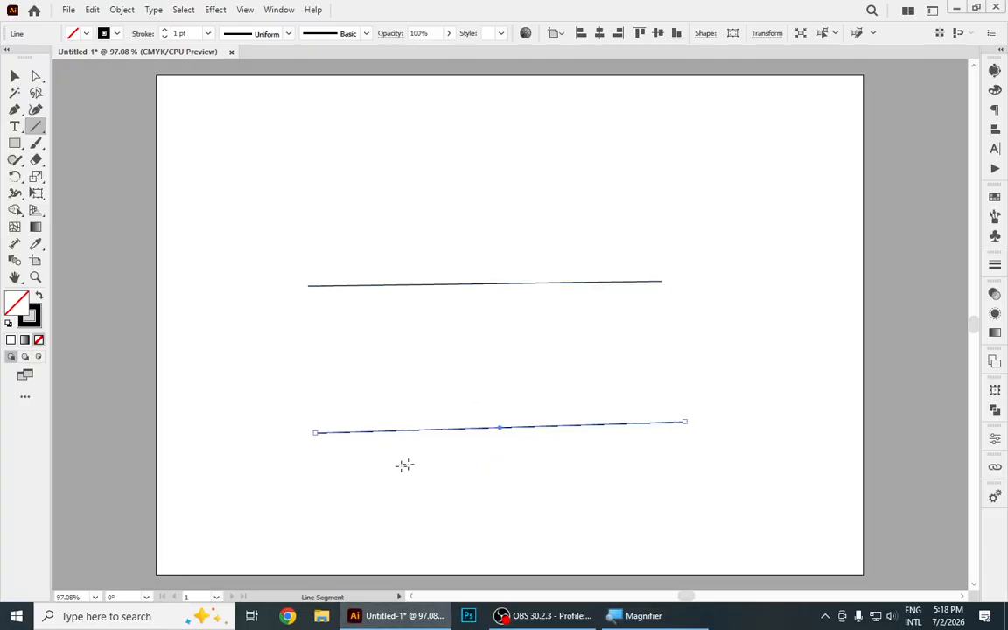
drag(354, 486, 332, 210)
drag(651, 512, 597, 240)
click(15, 76)
click(435, 165)
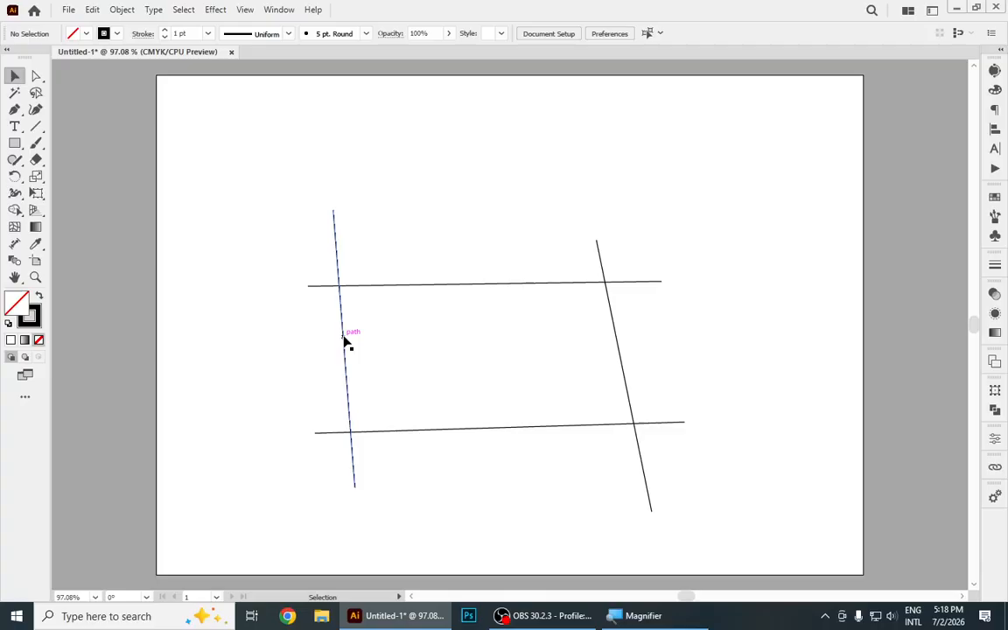
mouse_move(344, 343)
mouse_down()
mouse_move(359, 343)
mouse_move(344, 338)
mouse_up()
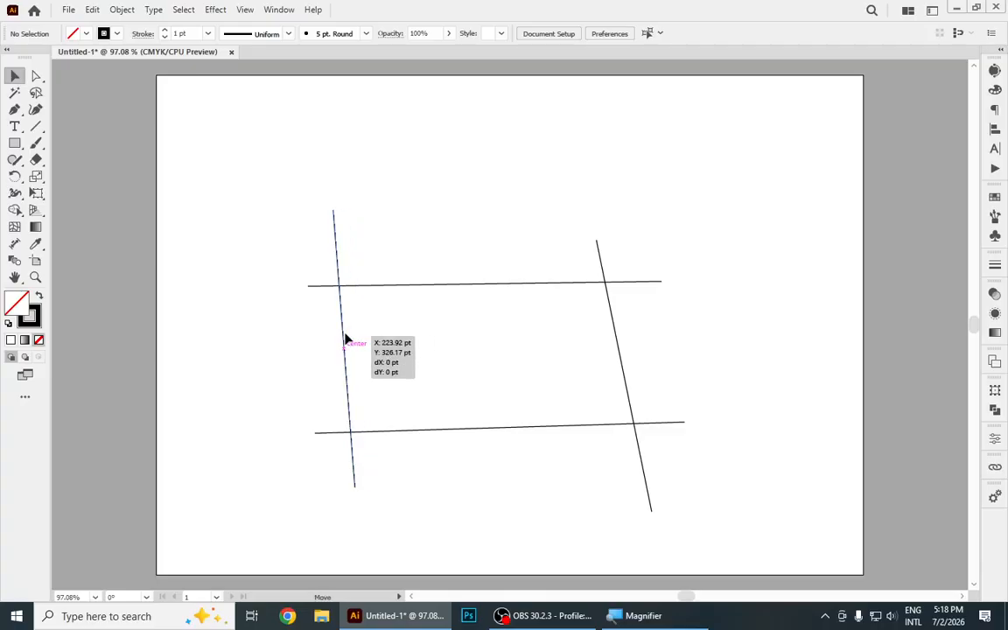
click(549, 259)
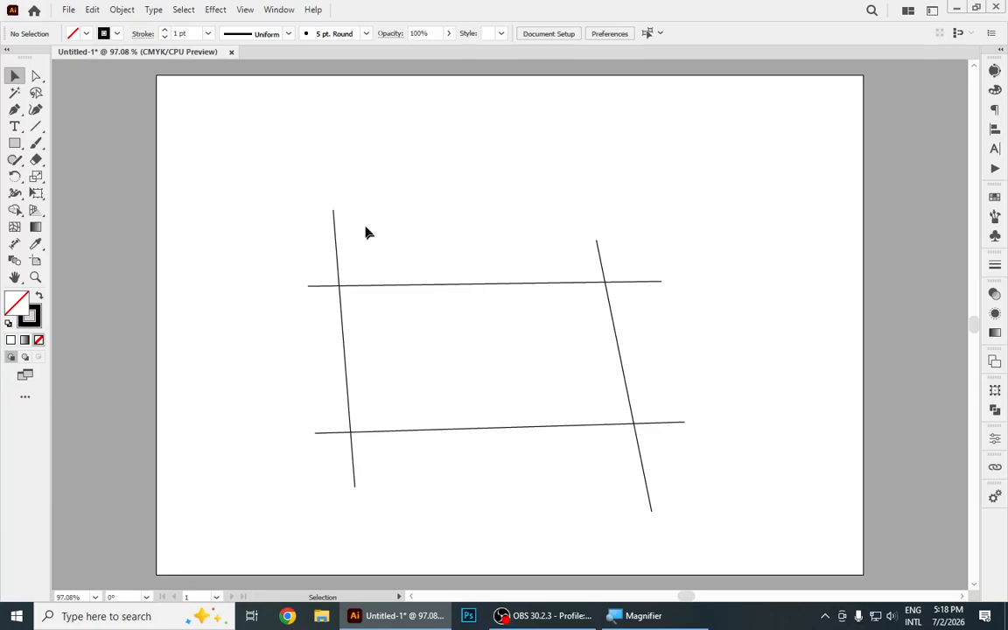
drag(287, 199, 687, 512)
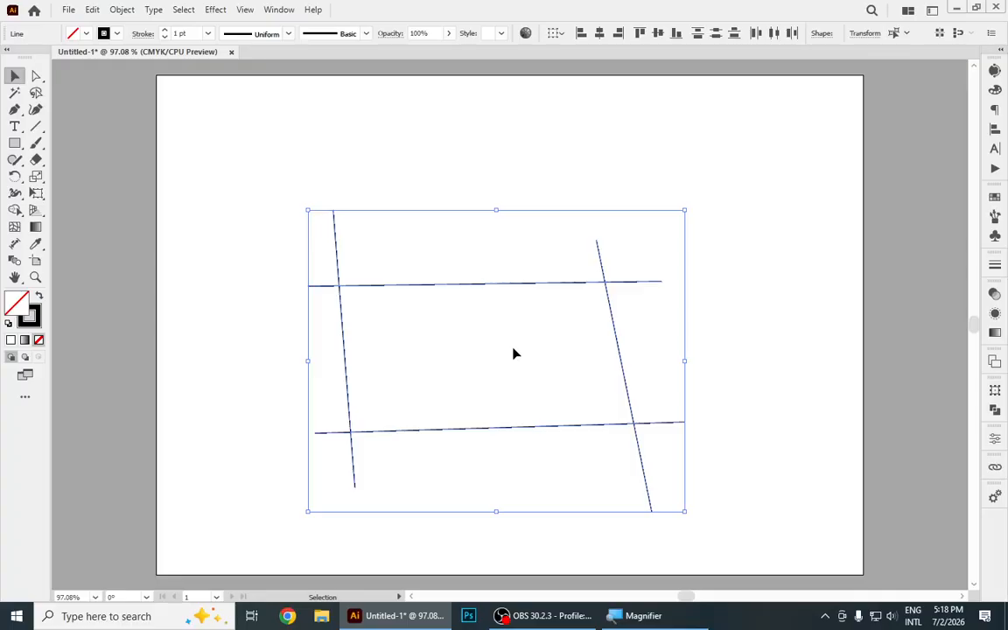
click(796, 304)
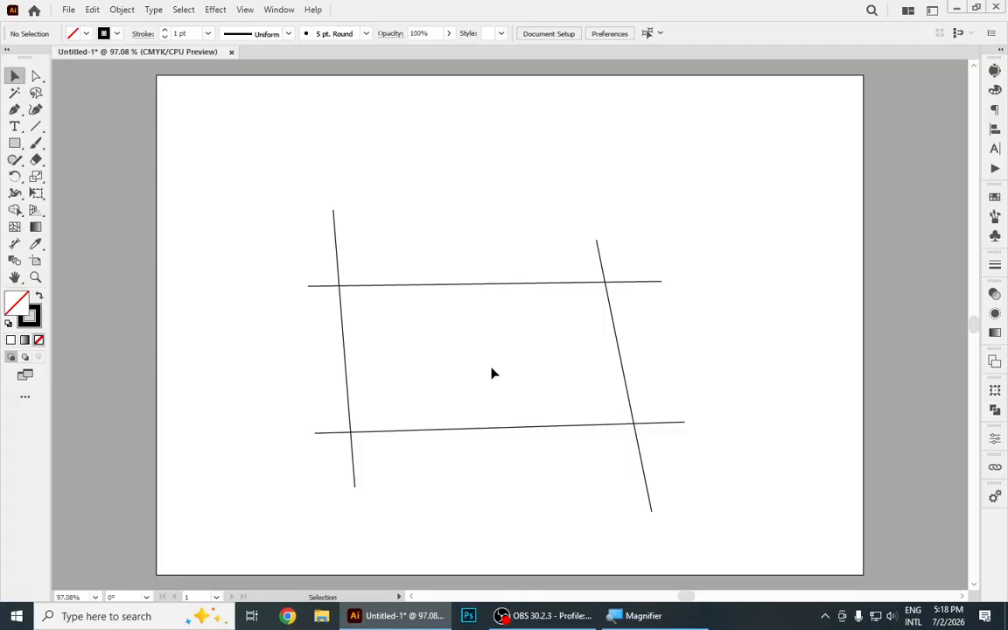
drag(271, 210, 679, 499)
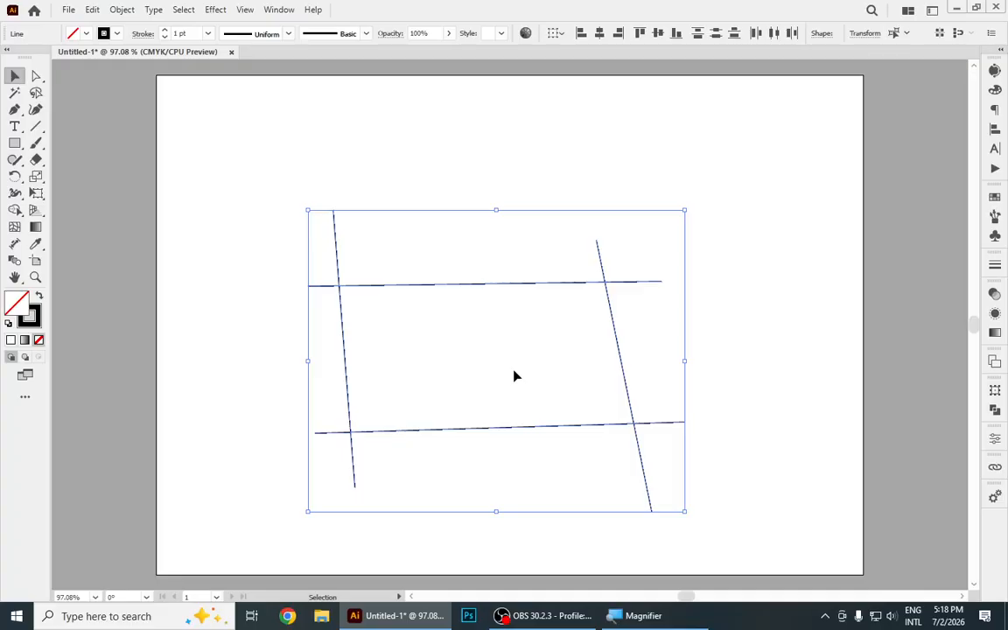
click(788, 272)
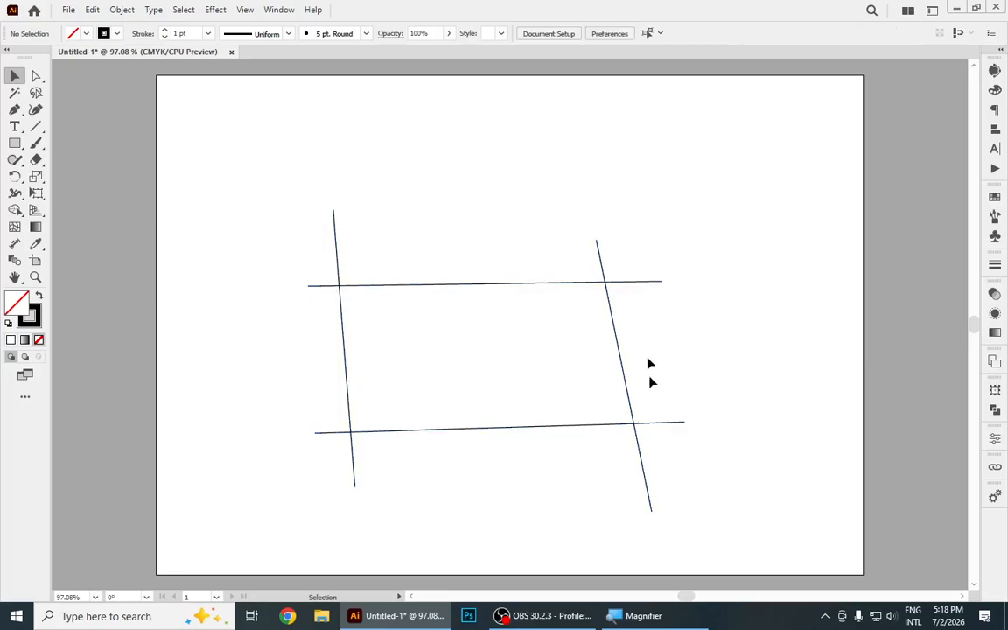
Step: Select all four crossing lines and check with the Shape Builder whether they enclose a fillable area
drag(266, 199, 751, 527)
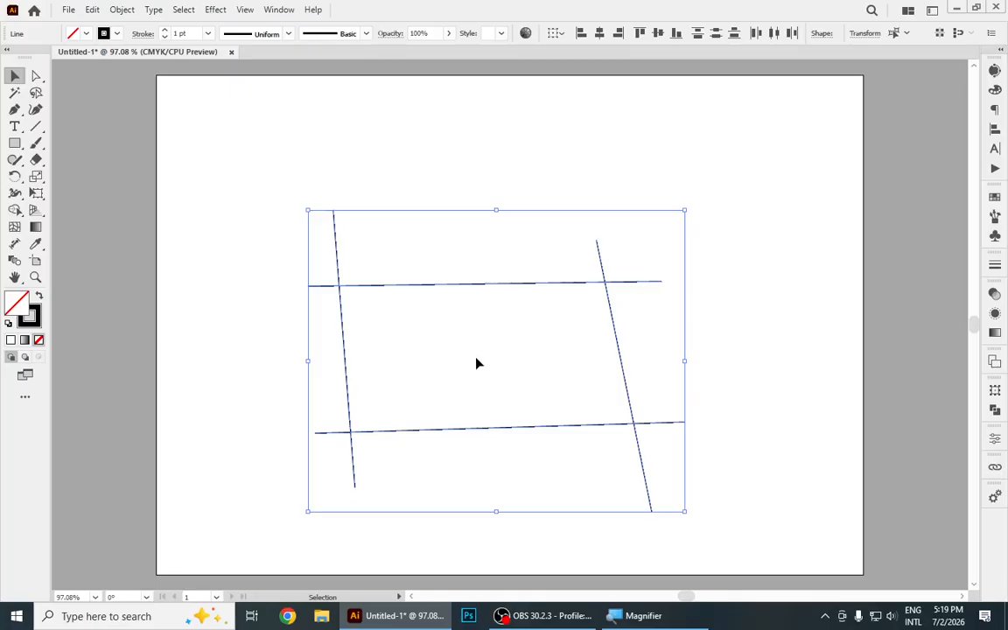
click(15, 210)
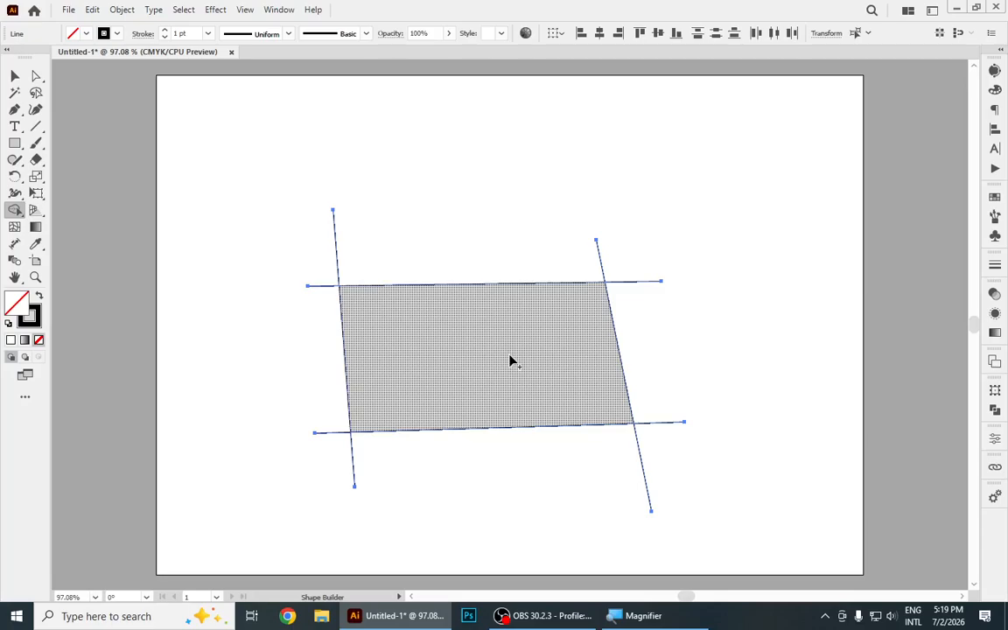
click(15, 76)
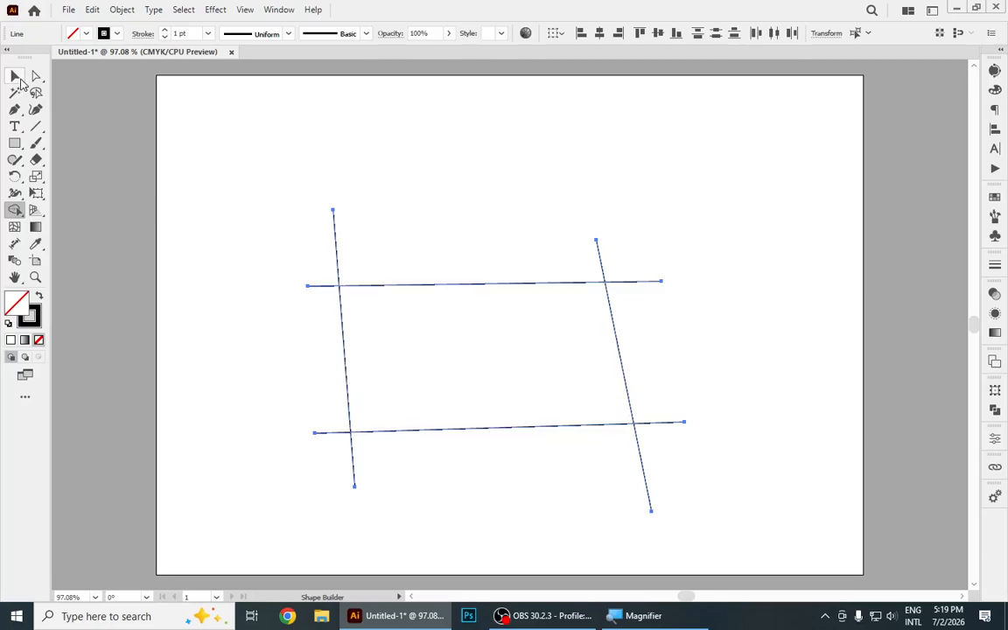
click(703, 383)
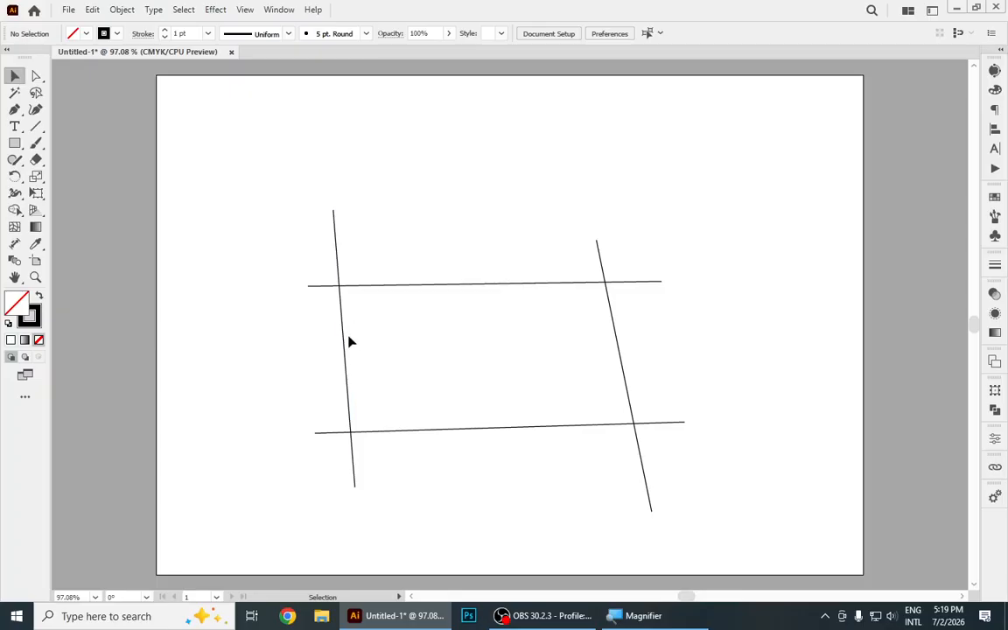
Step: Move the left steep line up so its lower end stops just short of the lower horizontal line
drag(344, 340, 339, 301)
drag(351, 374, 339, 354)
click(442, 373)
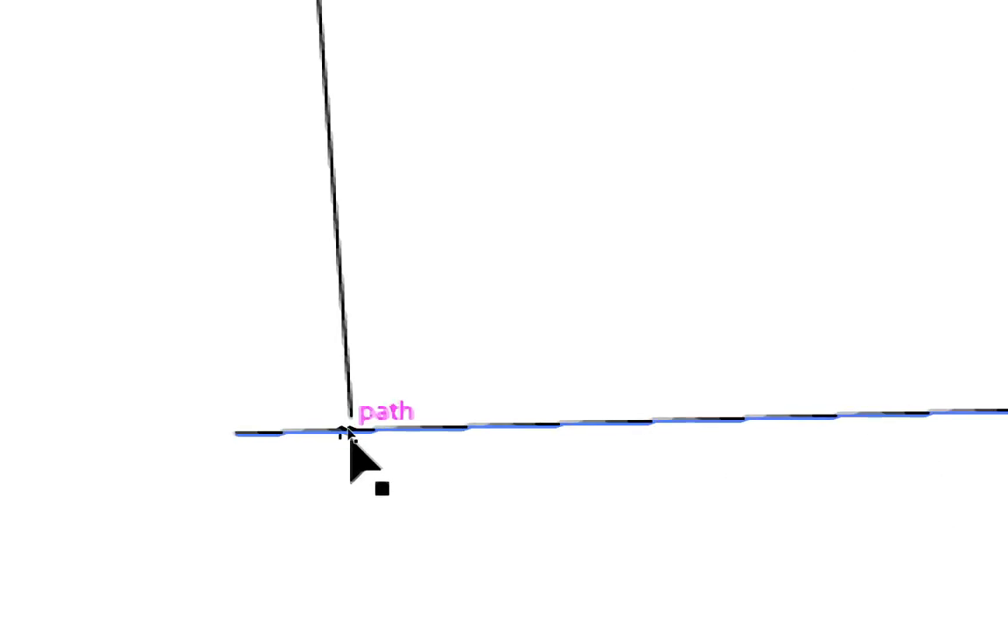
scroll(446, 329, down, 1)
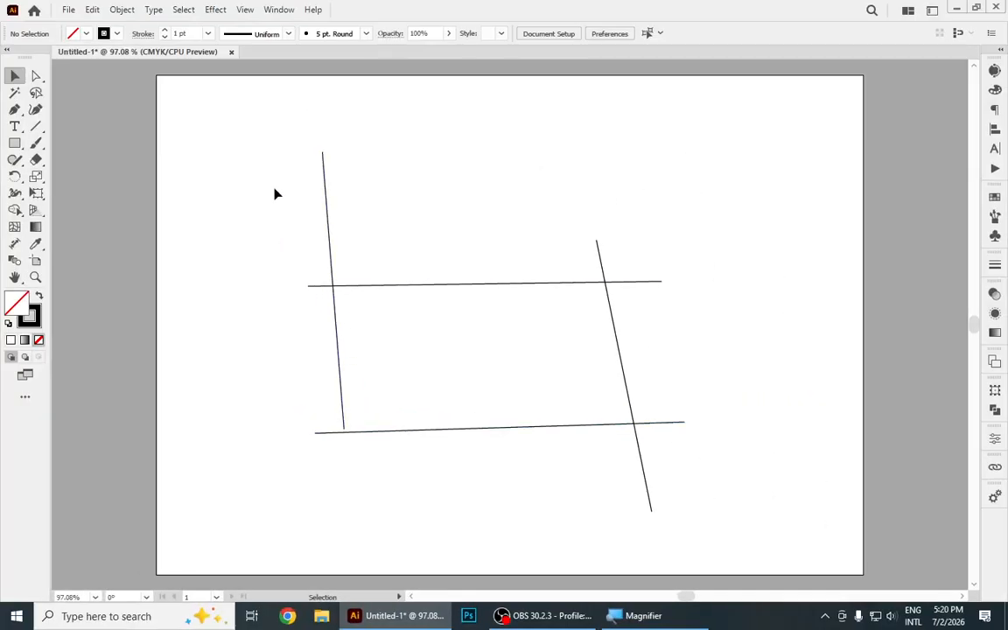
Step: Select the four lines again and test with the Shape Builder whether the area with the open corner is detected
drag(275, 188, 705, 527)
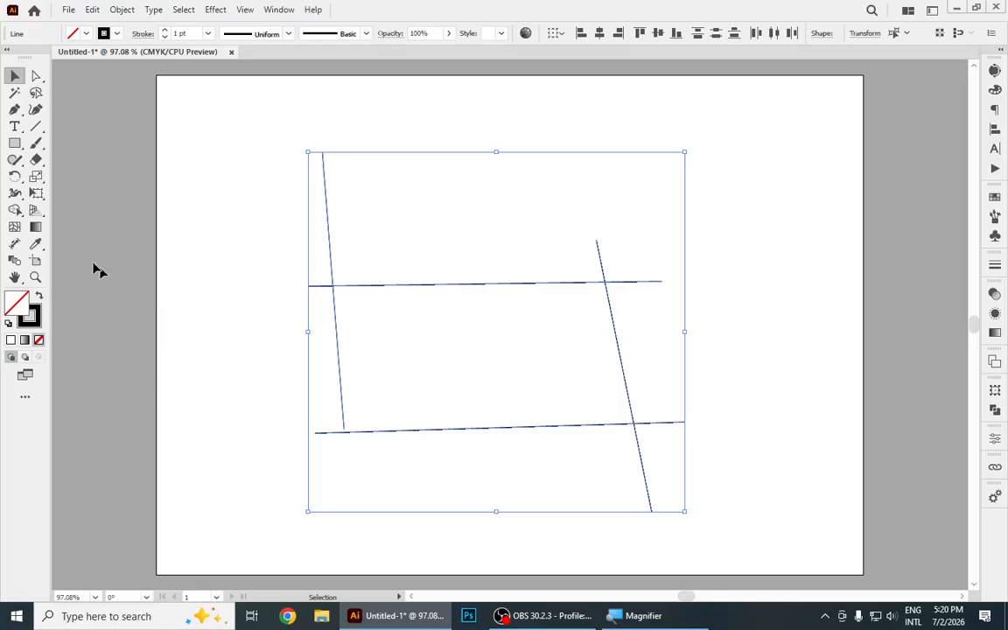
click(15, 211)
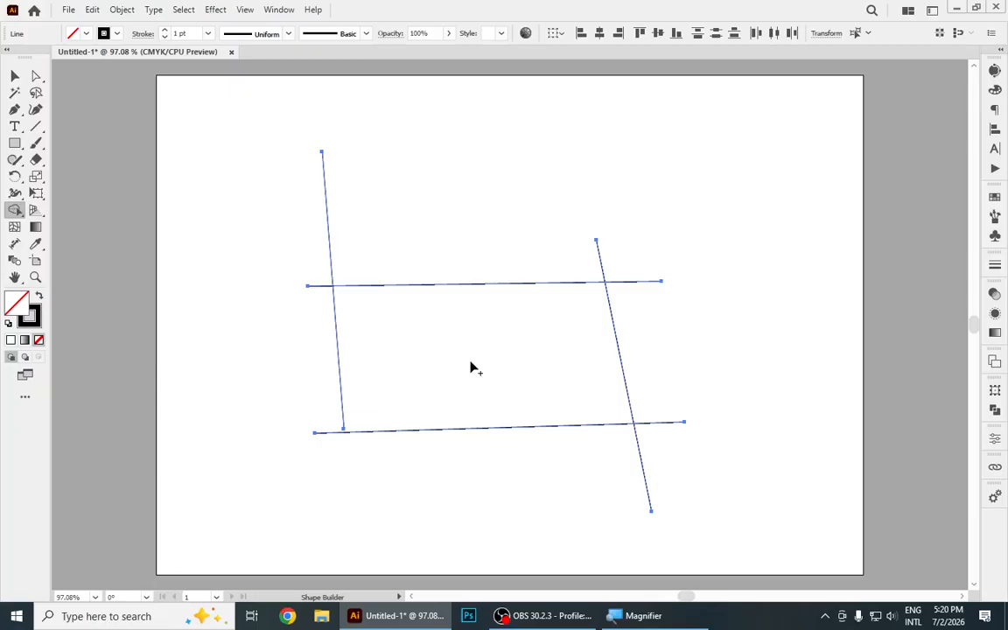
click(20, 77)
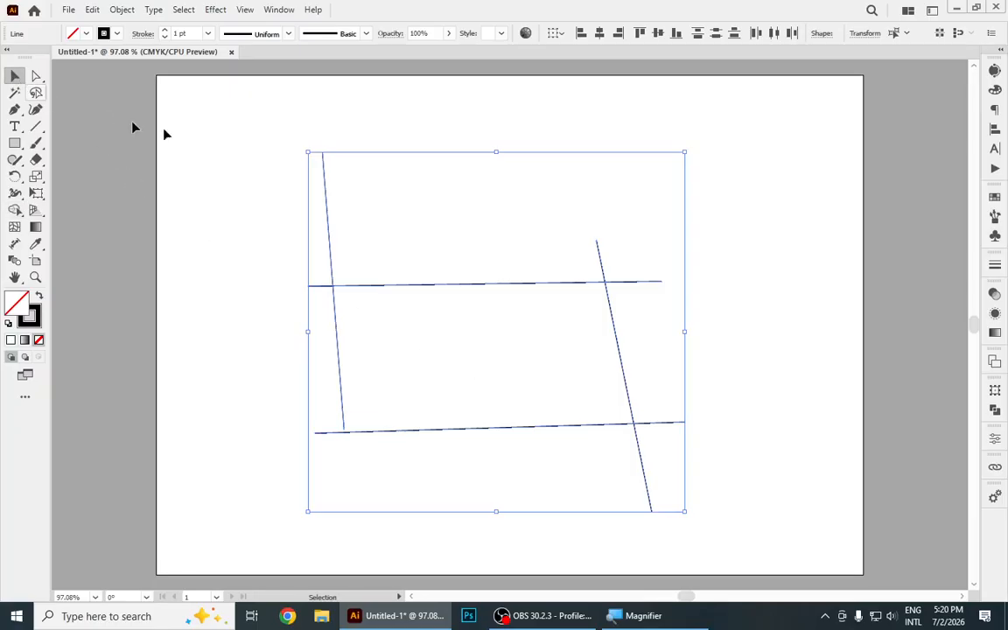
click(490, 129)
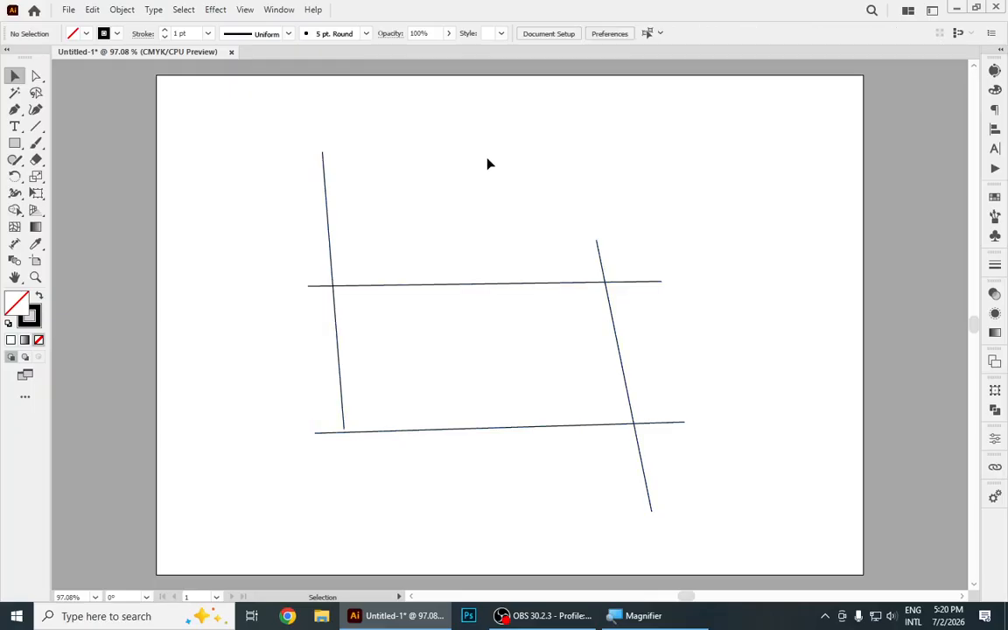
Step: Move the left line down until it crosses the lower horizontal line, and activate the Shape Builder on all four lines
drag(328, 195, 330, 228)
click(430, 205)
drag(261, 219, 709, 492)
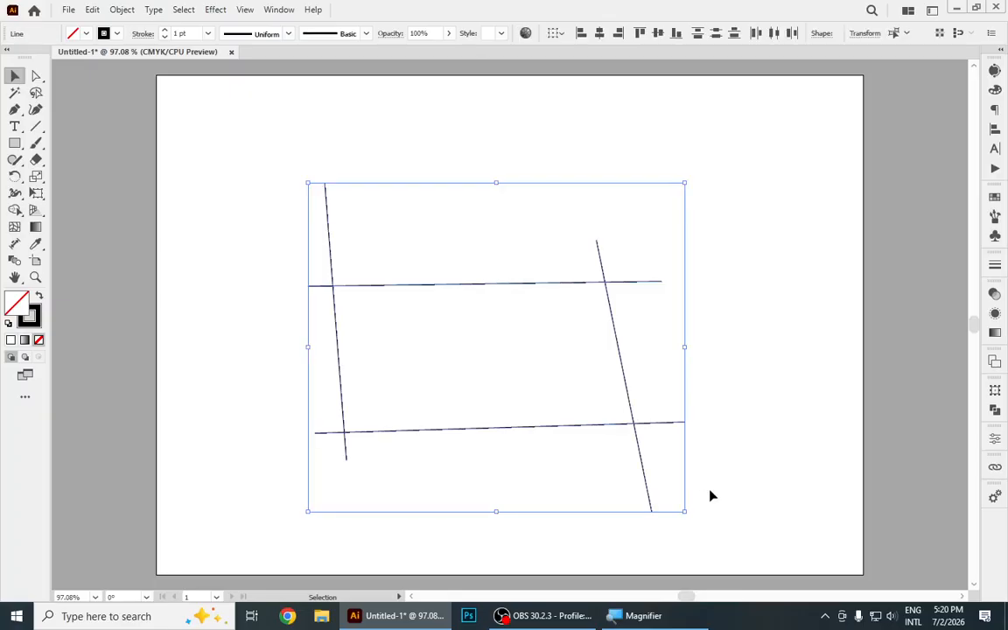
click(17, 210)
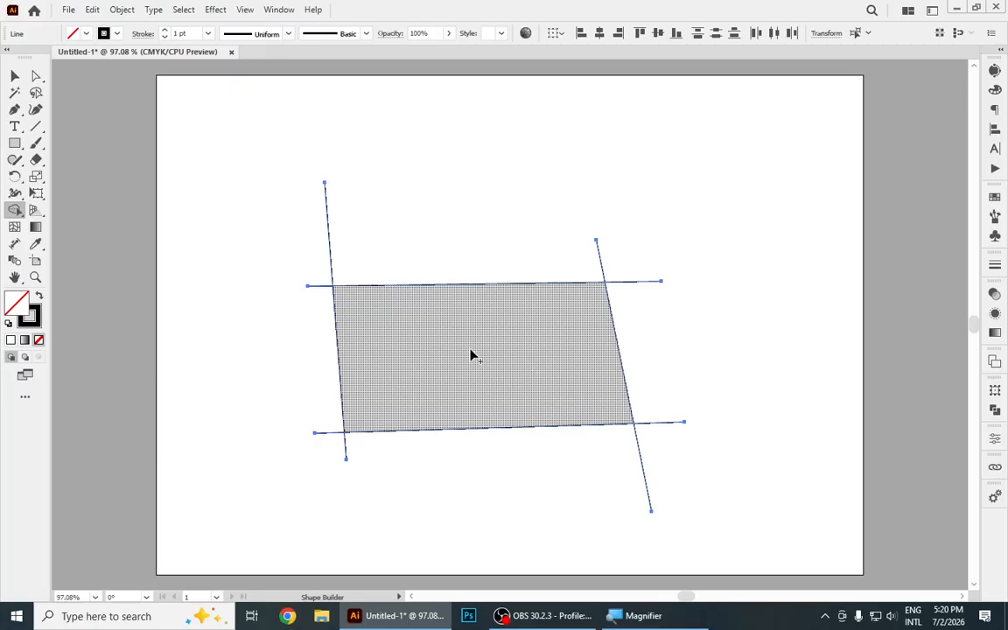
Step: Set the fill to light blue and build the area enclosed by the four lines into a closed shape
click(86, 34)
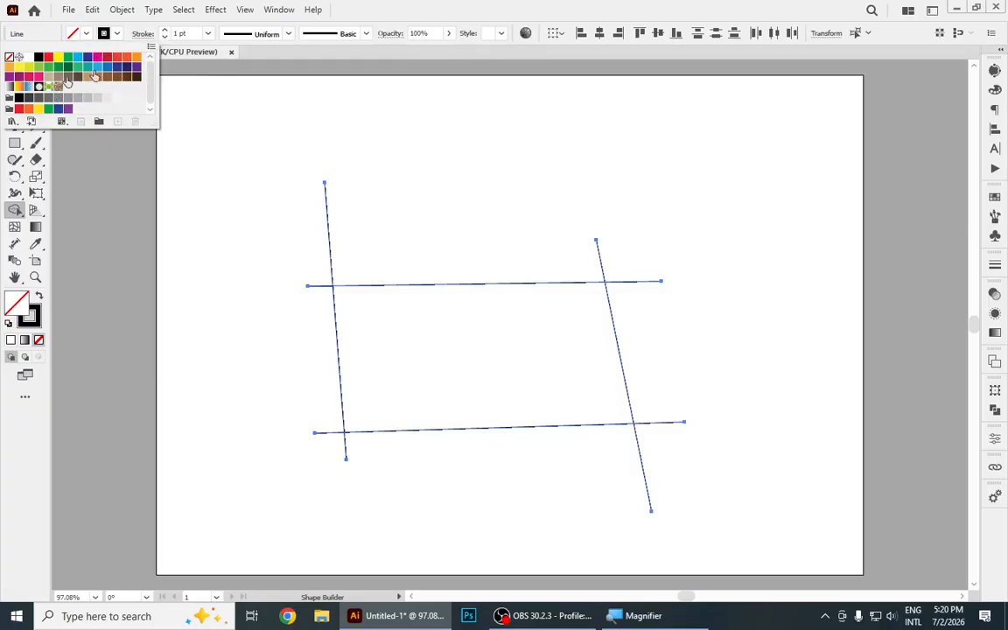
click(79, 62)
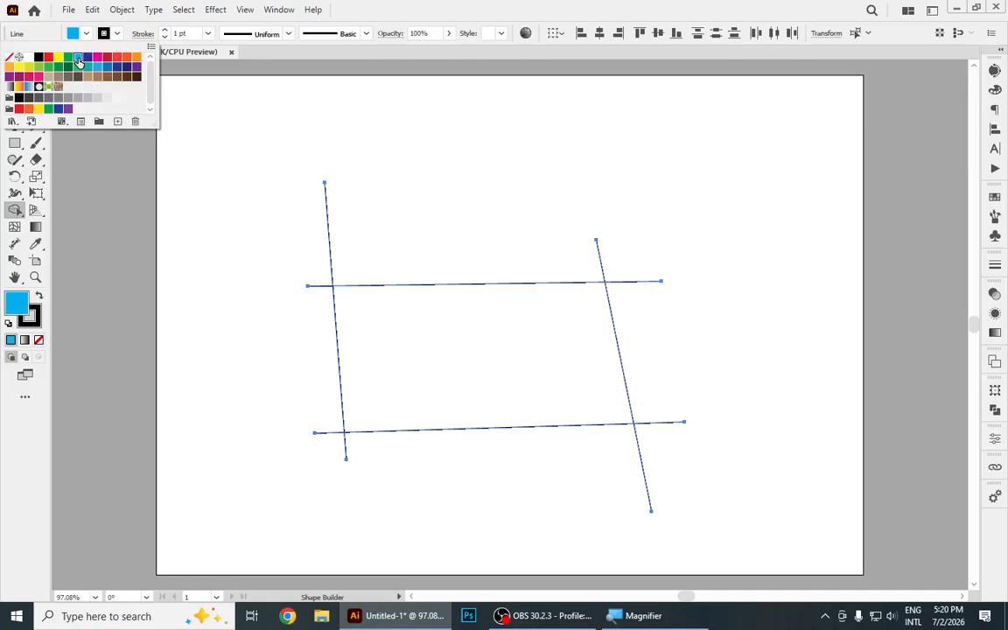
click(509, 348)
click(15, 76)
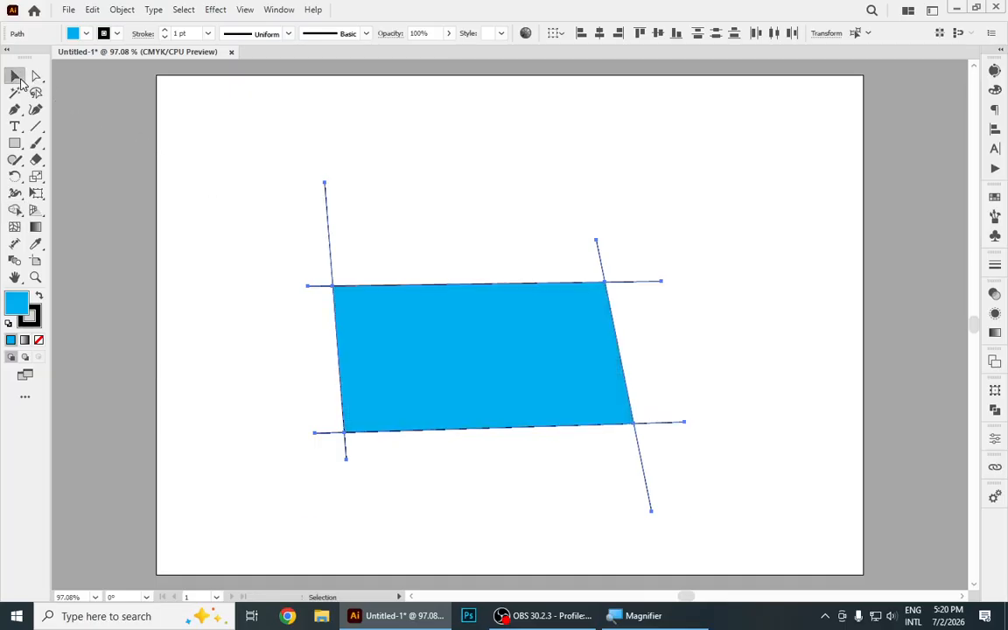
click(489, 135)
Step: Move the blue shape away from the leftover line ends to inspect them, and undo the moves
drag(519, 321, 742, 160)
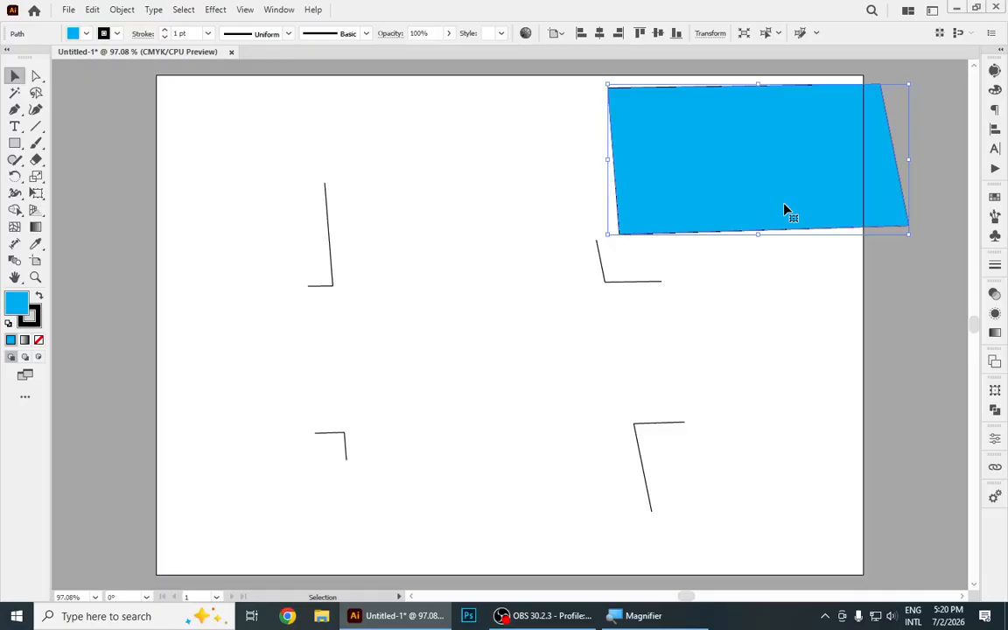
drag(805, 177, 534, 366)
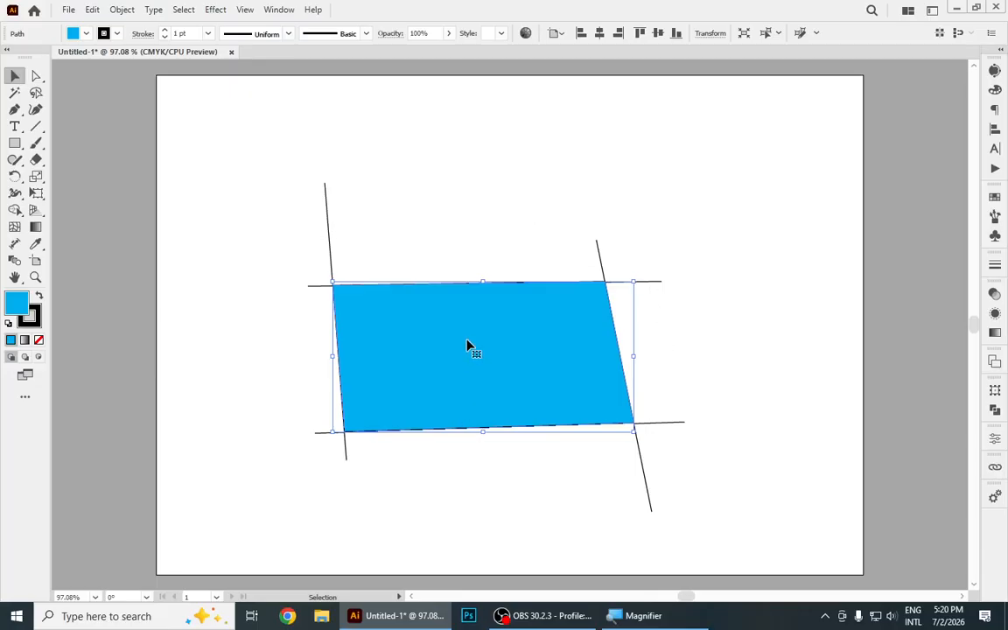
drag(456, 346, 784, 413)
drag(241, 148, 415, 324)
key(ctrl+z)
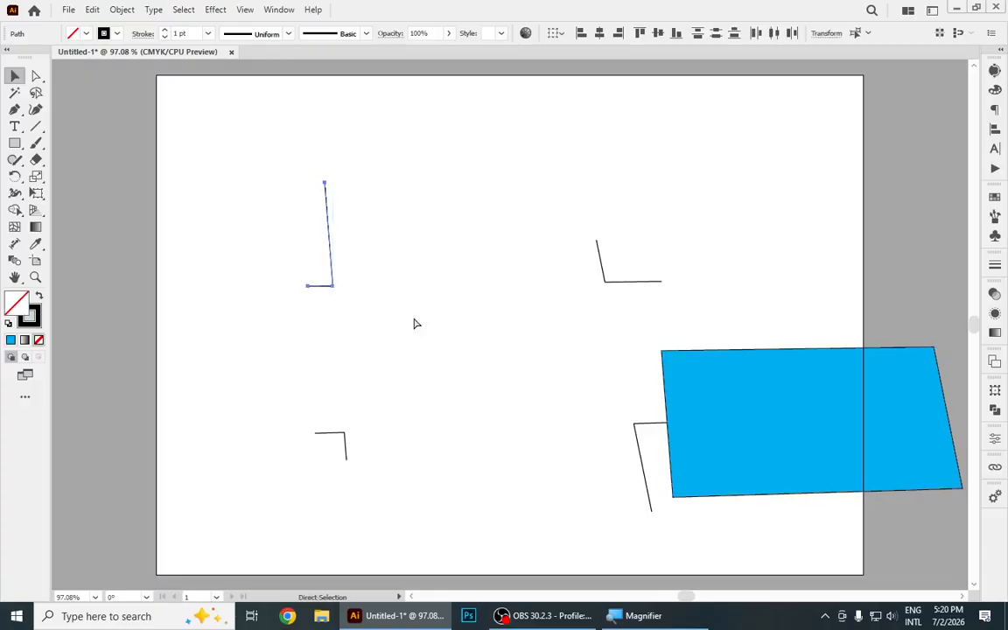
key(ctrl+z)
key(ctrl+z)
key(ctrl+shift+z)
Step: Remove all the line ends protruding from the four corners of the blue shape with the Shape Builder
key(ctrl+a)
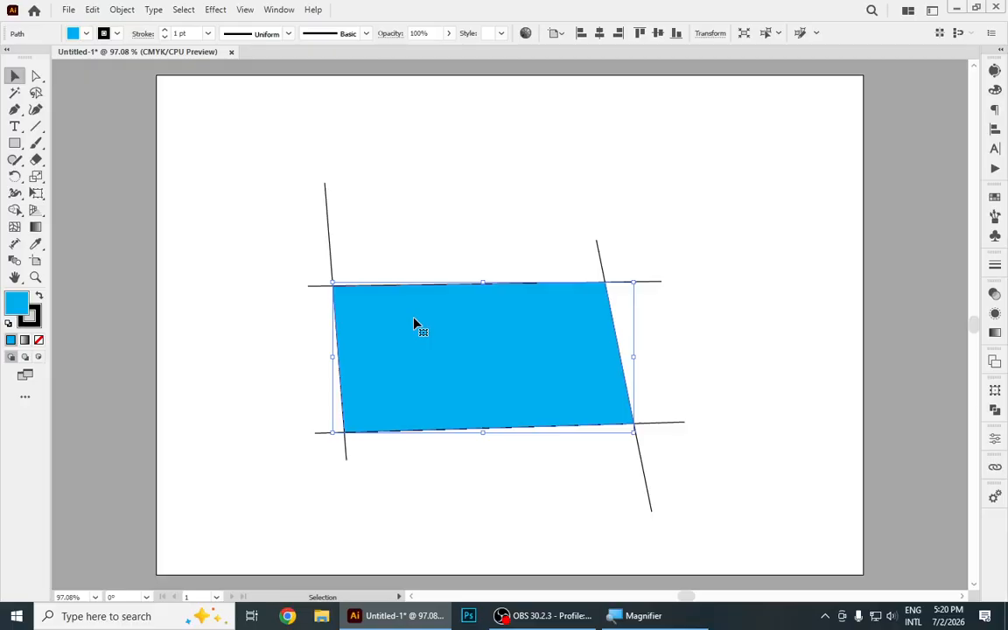
key(shift+m)
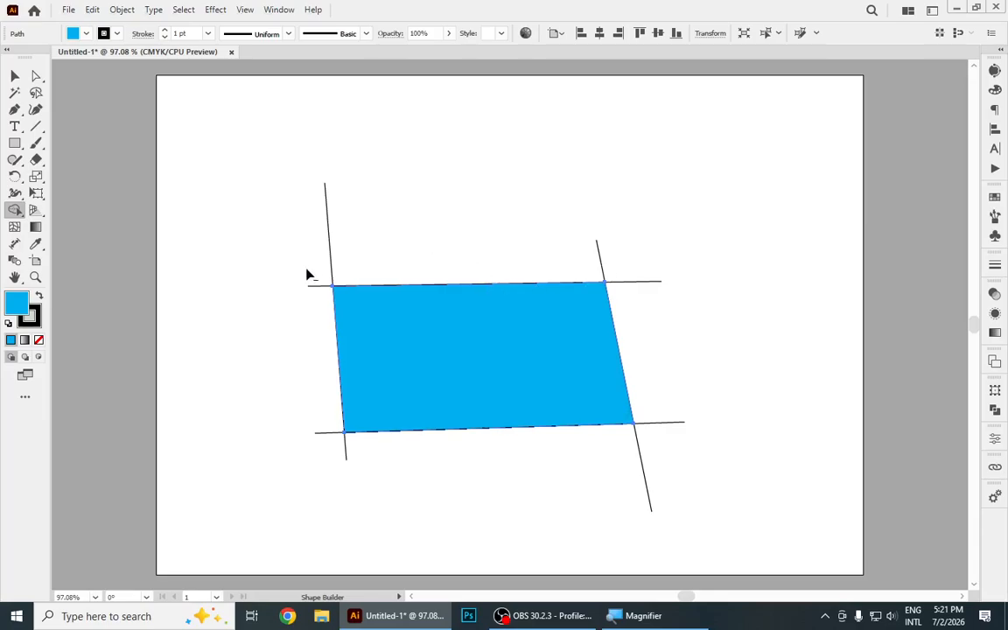
key(ctrl+a)
mouse_move(311, 254)
mouse_down()
mouse_move(366, 232)
mouse_move(308, 281)
mouse_move(318, 299)
mouse_up()
mouse_move(320, 418)
mouse_down()
mouse_move(330, 462)
mouse_move(406, 450)
mouse_up()
mouse_move(624, 481)
mouse_down()
mouse_move(670, 488)
mouse_move(695, 472)
mouse_up()
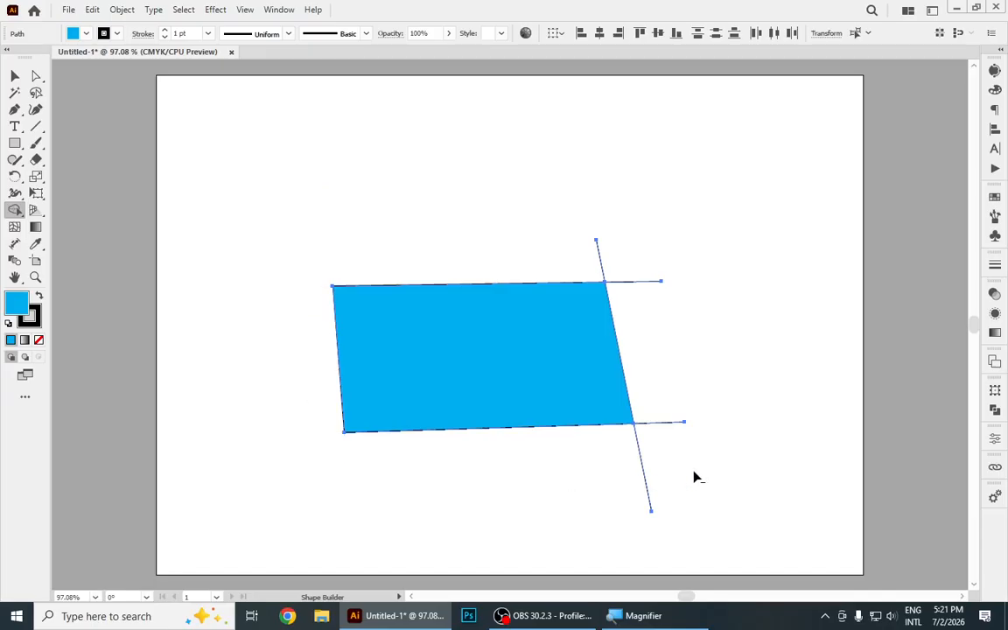
drag(672, 400, 672, 455)
mouse_move(653, 308)
mouse_down()
mouse_move(628, 249)
mouse_move(631, 258)
mouse_up()
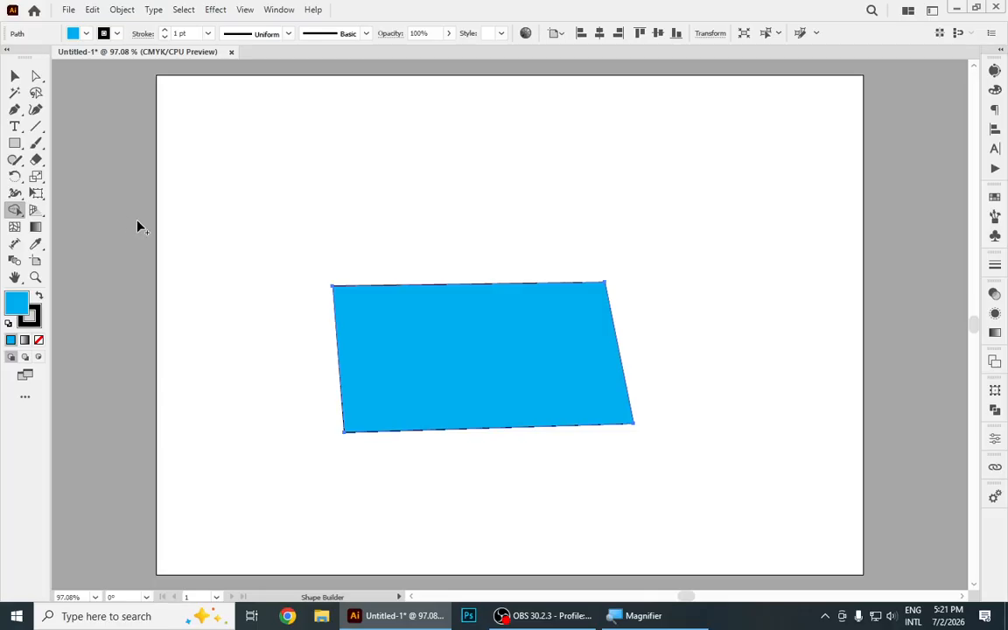
Step: Move the blue shape toward the artboard's upper left and draw a magenta-filled rectangle to its lower right
click(15, 76)
drag(543, 339, 467, 289)
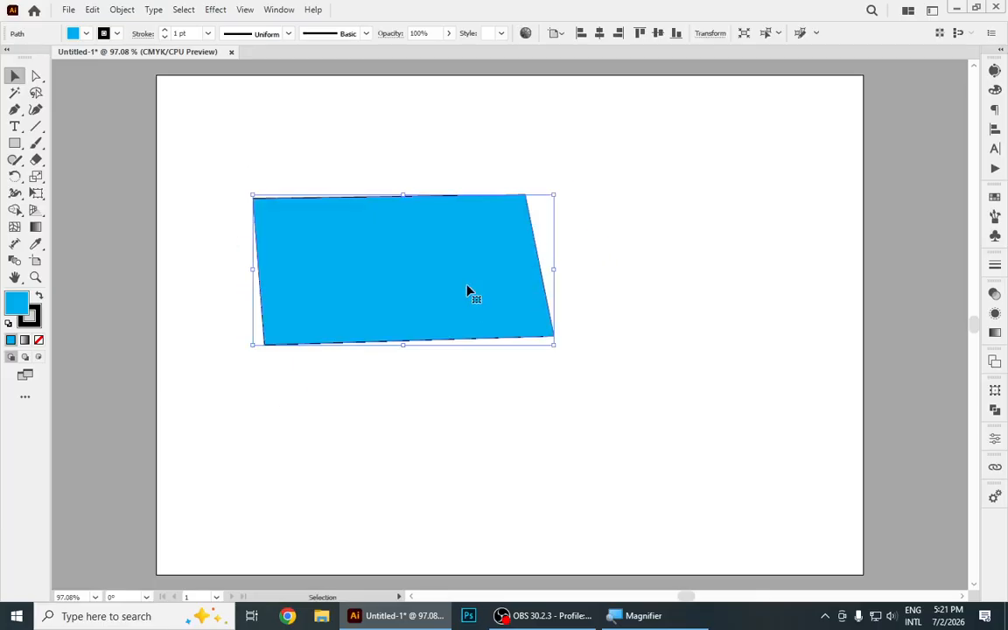
click(15, 143)
drag(873, 335, 563, 505)
click(77, 35)
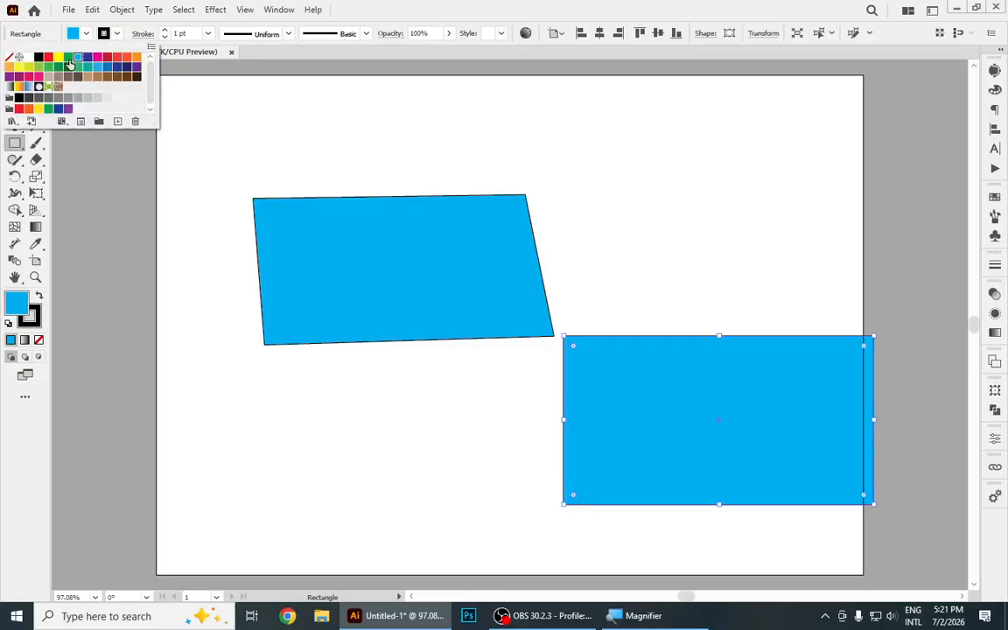
click(99, 58)
click(495, 5)
click(15, 77)
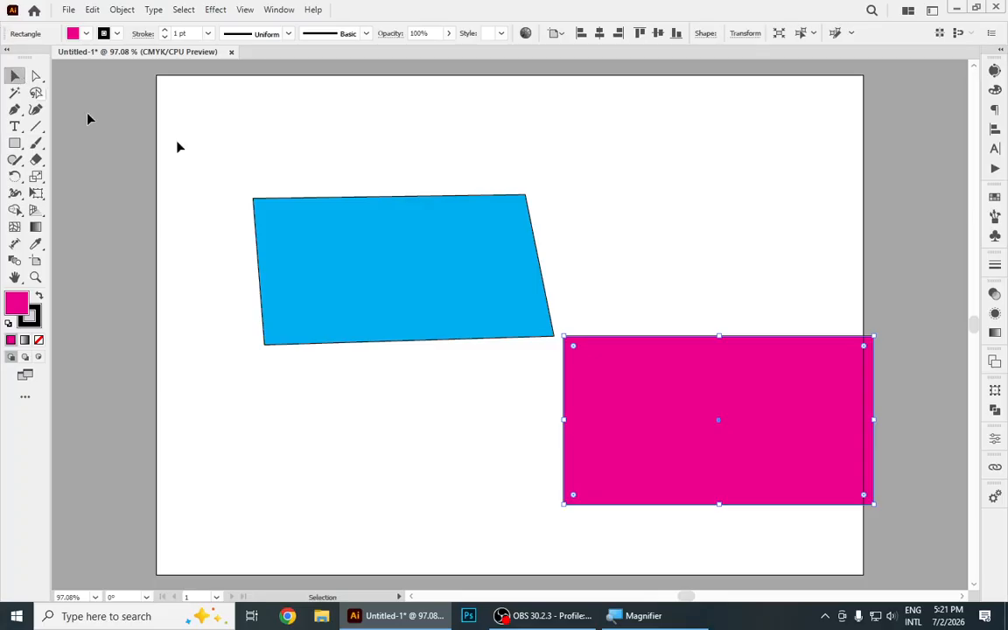
Step: Move the magenta rectangle over the blue shape's lower-right corner and select both overlapping shapes
click(679, 252)
drag(777, 434, 636, 356)
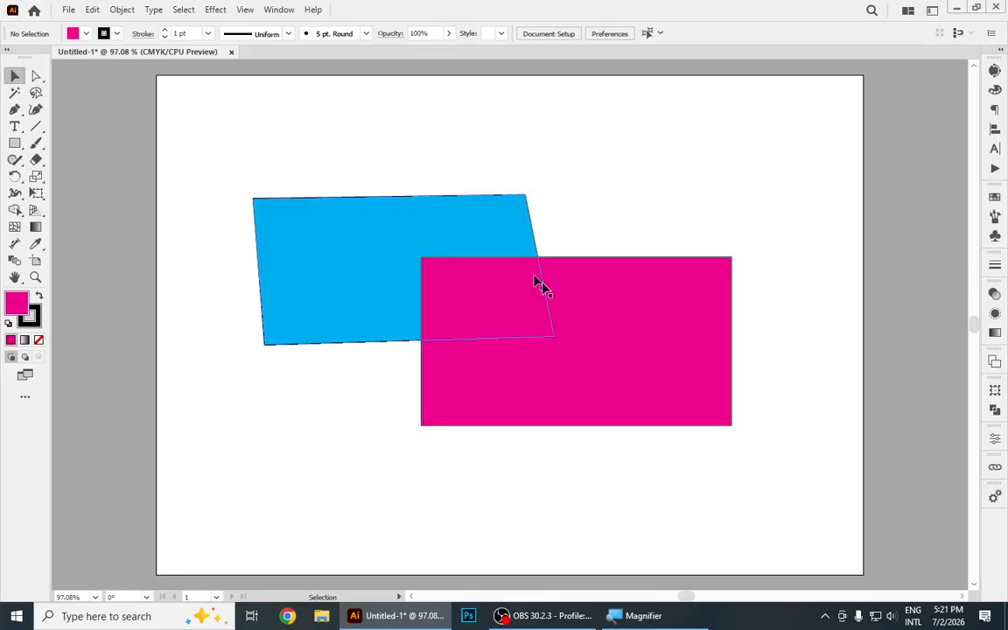
drag(216, 145, 718, 462)
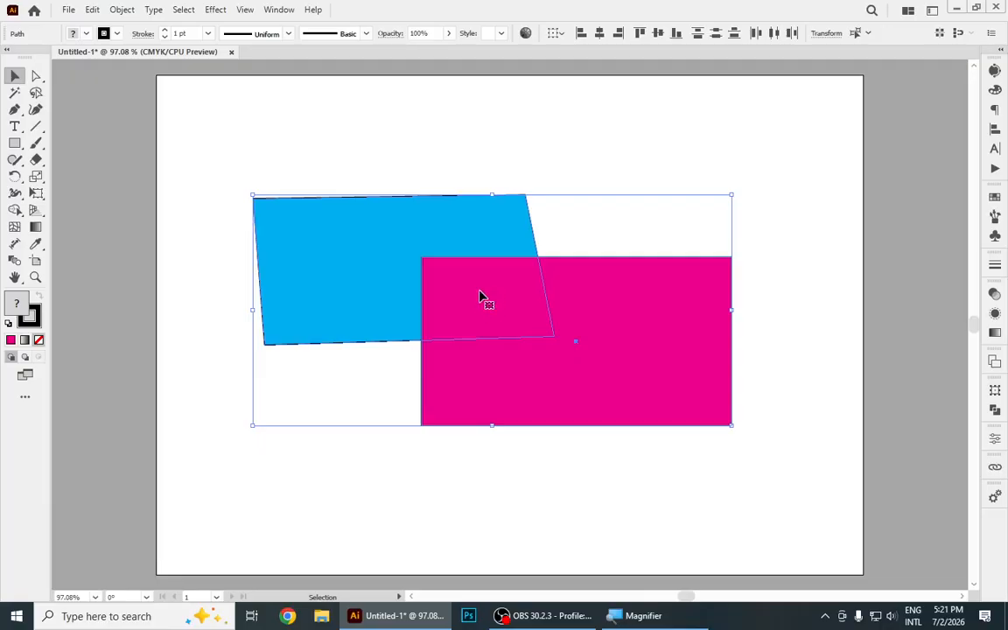
click(15, 210)
click(85, 33)
click(70, 61)
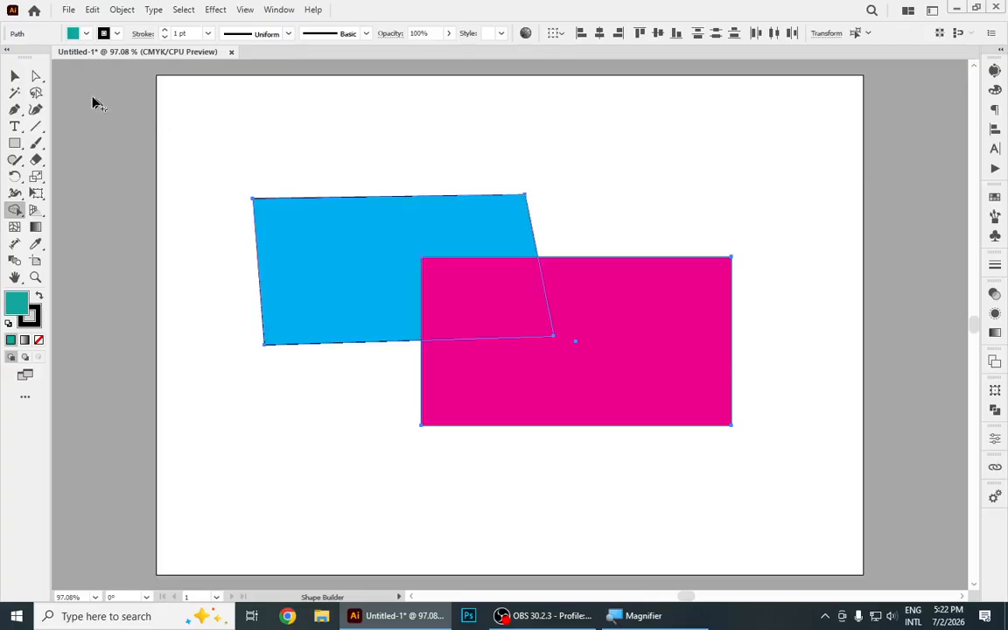
Step: Delete the blue shape and the magenta rectangle from the artboard
click(15, 76)
key(ctrl+a)
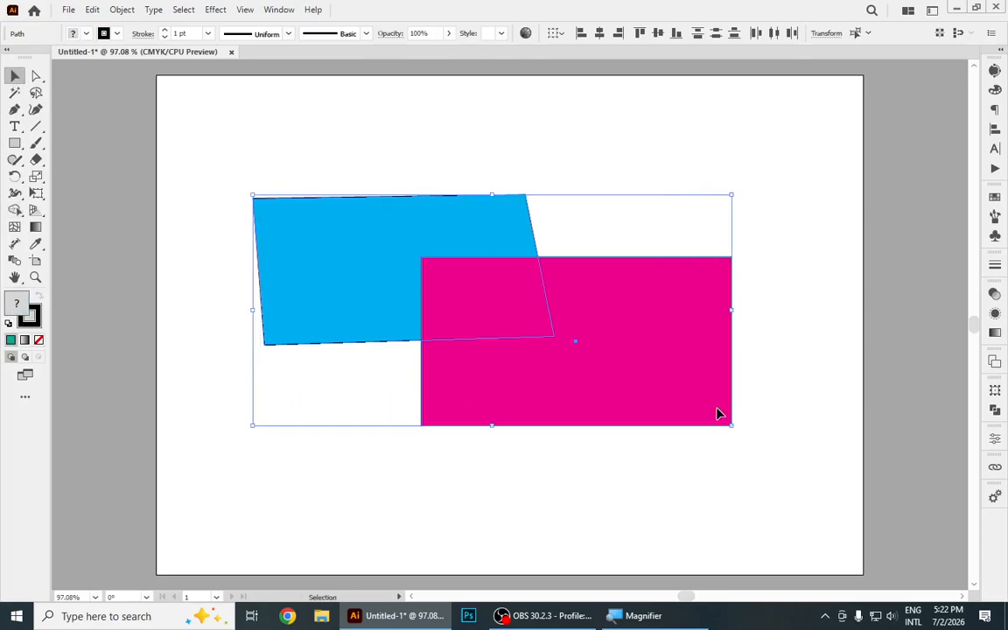
key(Delete)
Step: Draw a tall magenta-filled ellipse left of the artboard's center and place a copy level with it, overlapping its right side
drag(15, 143, 77, 176)
drag(306, 178, 491, 397)
click(14, 76)
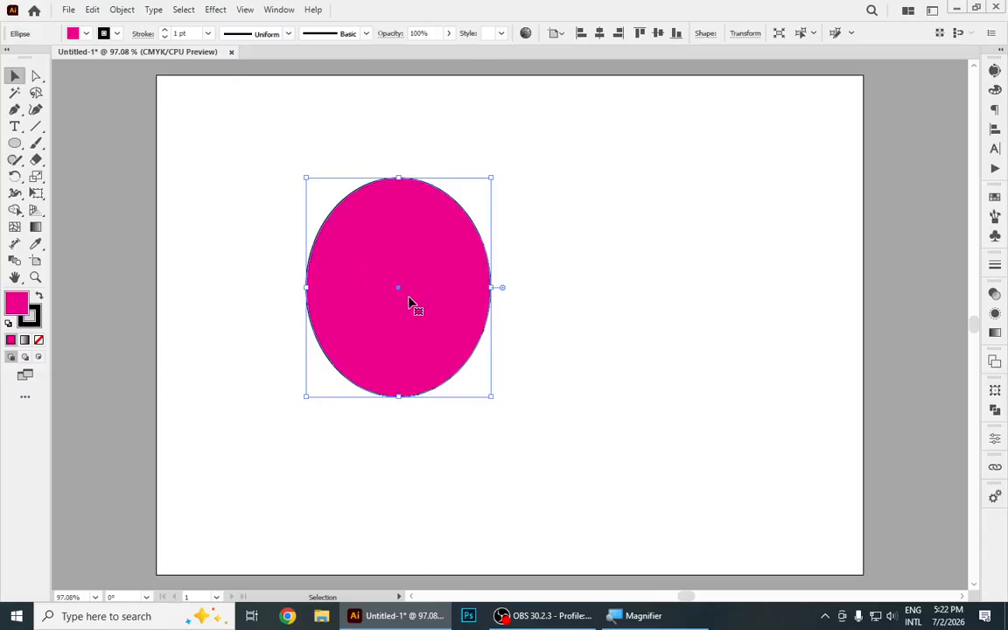
drag(418, 312, 540, 317)
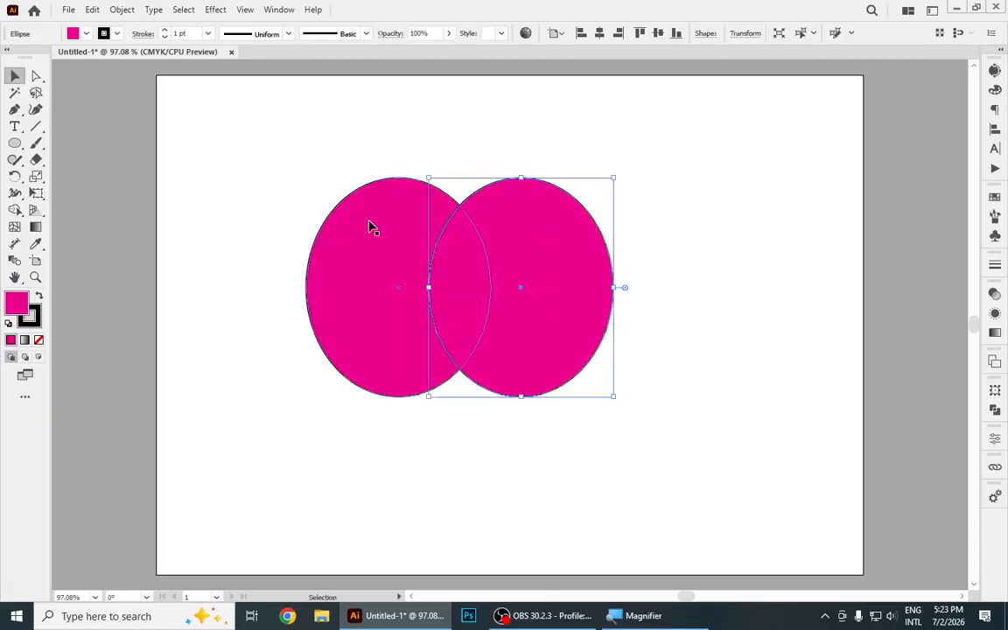
Step: Select both ellipses and turn their overlap into a separate blue-filled shape with the Shape Builder
click(697, 281)
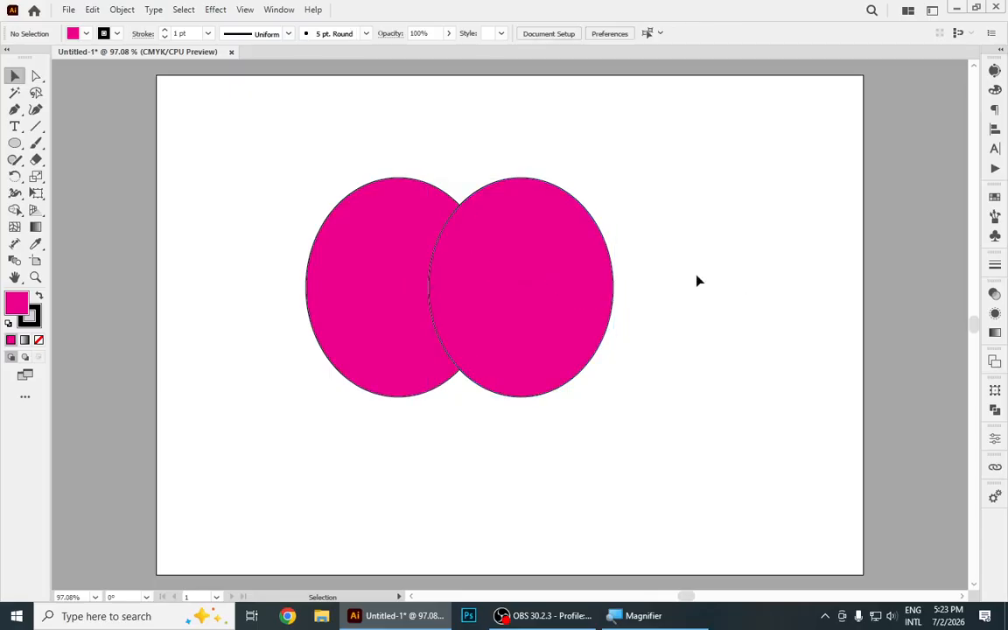
drag(286, 135, 621, 328)
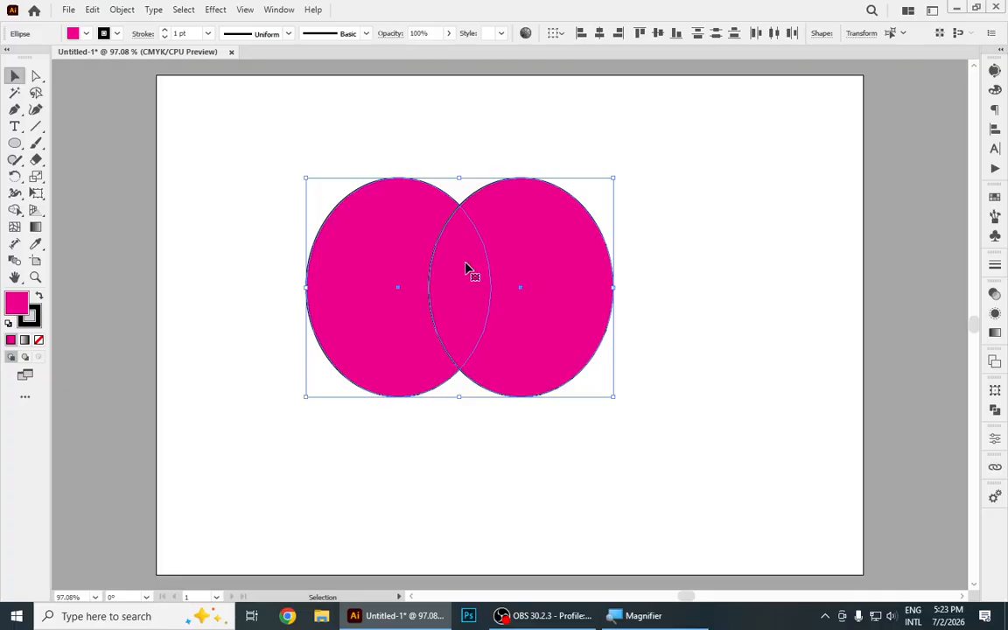
click(16, 213)
click(75, 34)
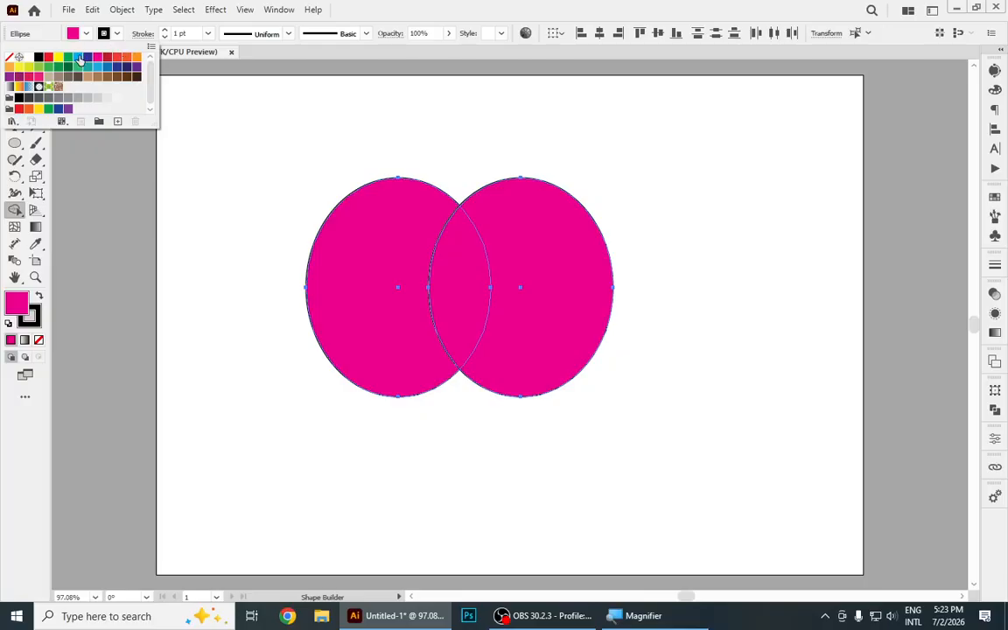
click(624, 44)
click(459, 284)
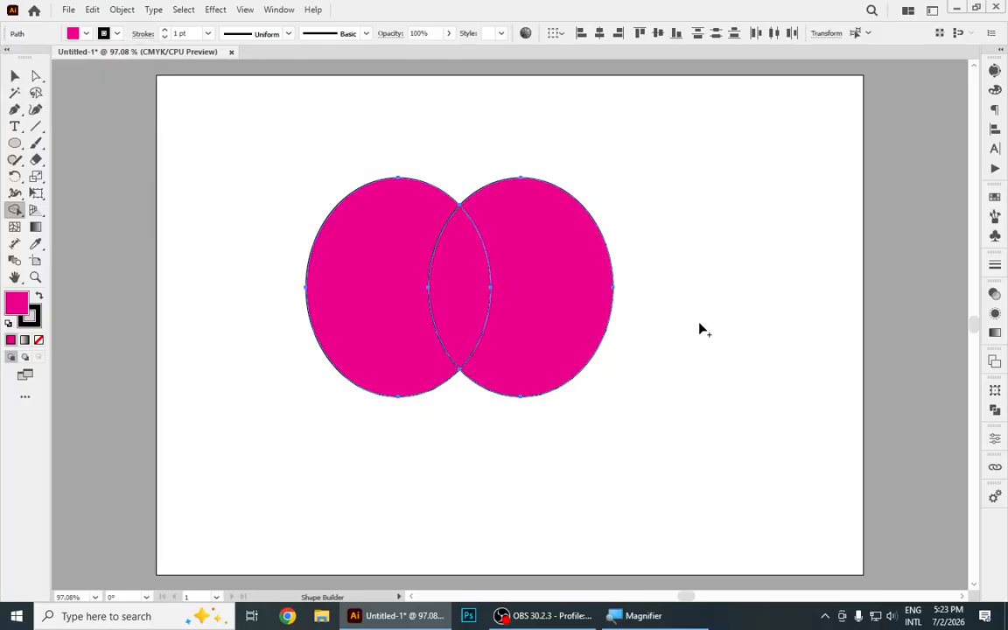
click(75, 34)
click(80, 55)
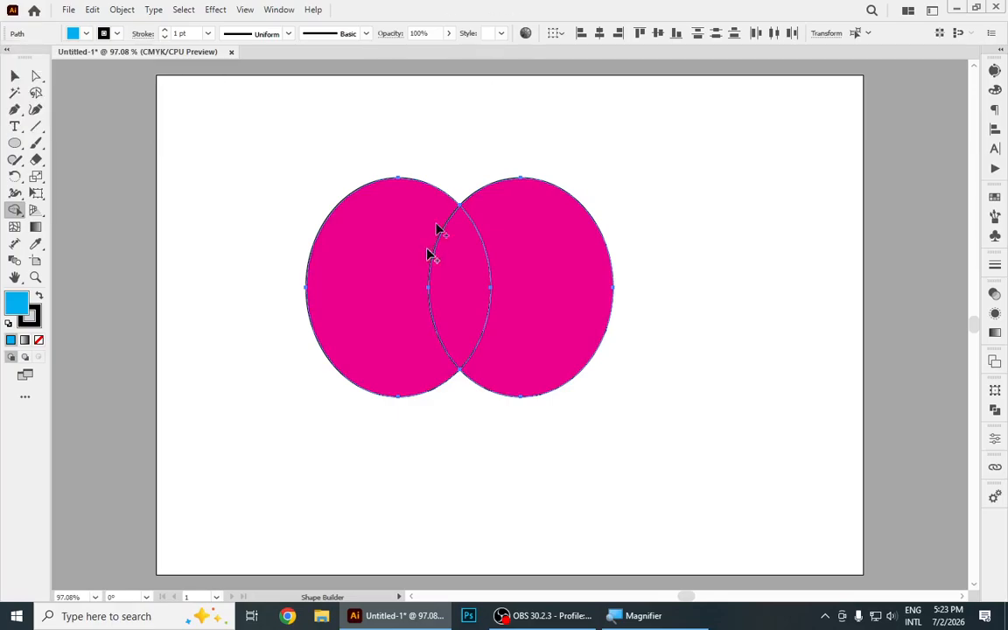
click(469, 283)
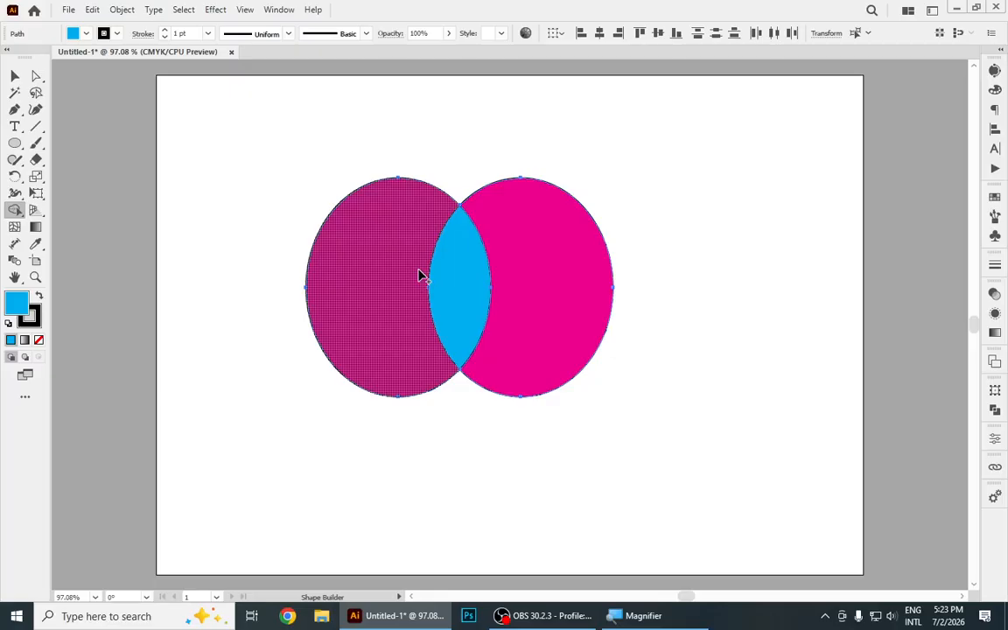
Step: Remove the two outer magenta crescents with the Shape Builder and move the blue leaf shape toward the artboard's upper right
alt+click(324, 240)
alt+click(526, 273)
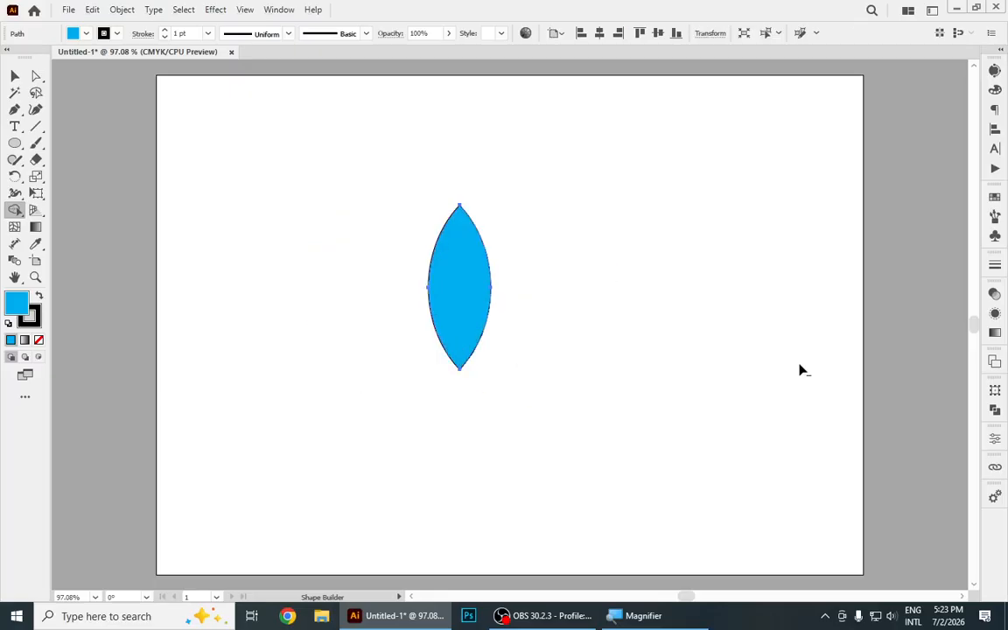
click(15, 77)
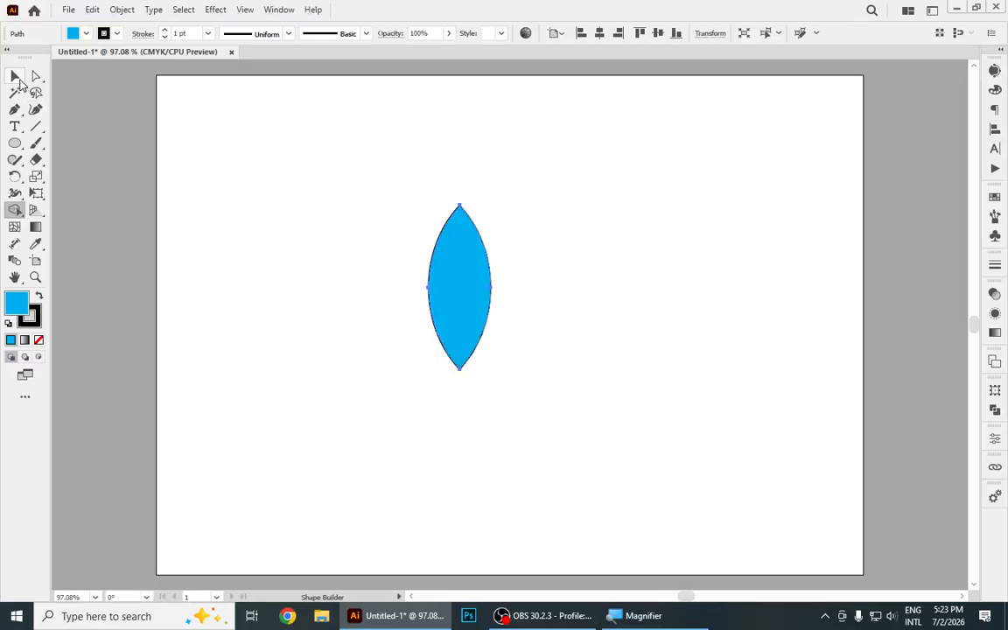
click(585, 225)
drag(457, 294, 610, 263)
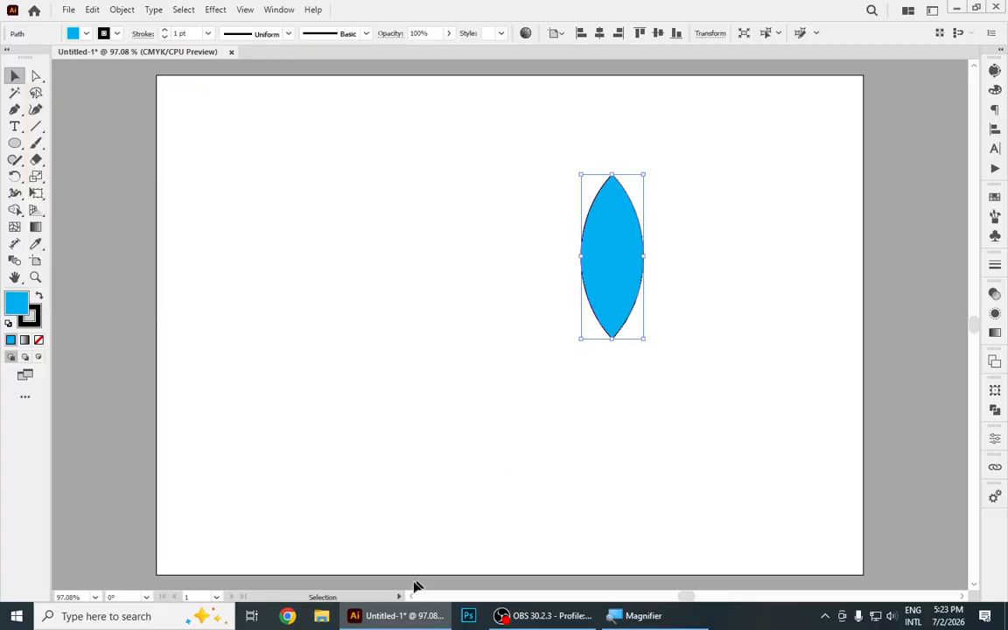
click(545, 616)
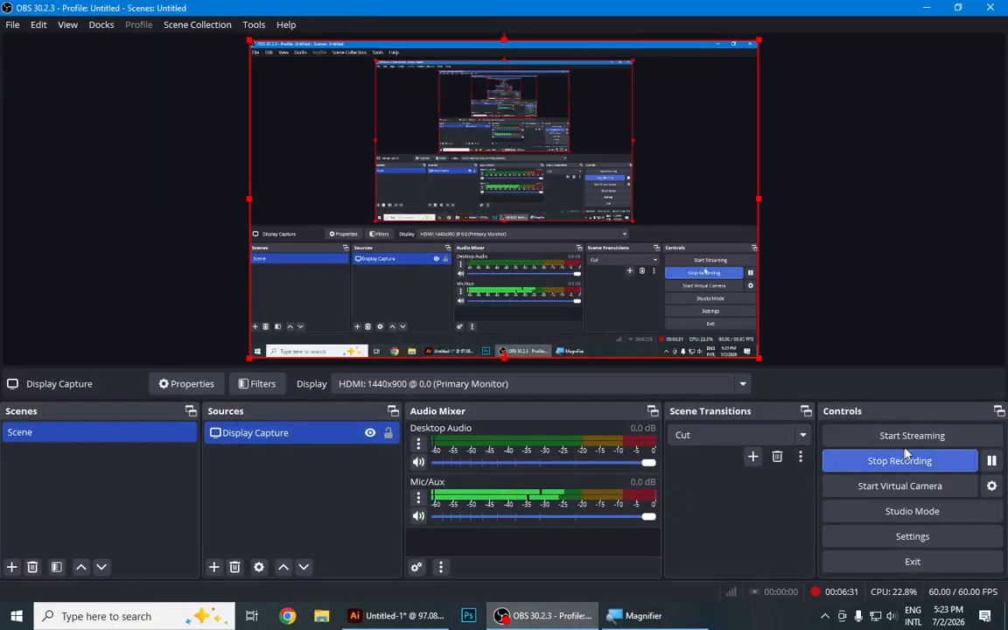